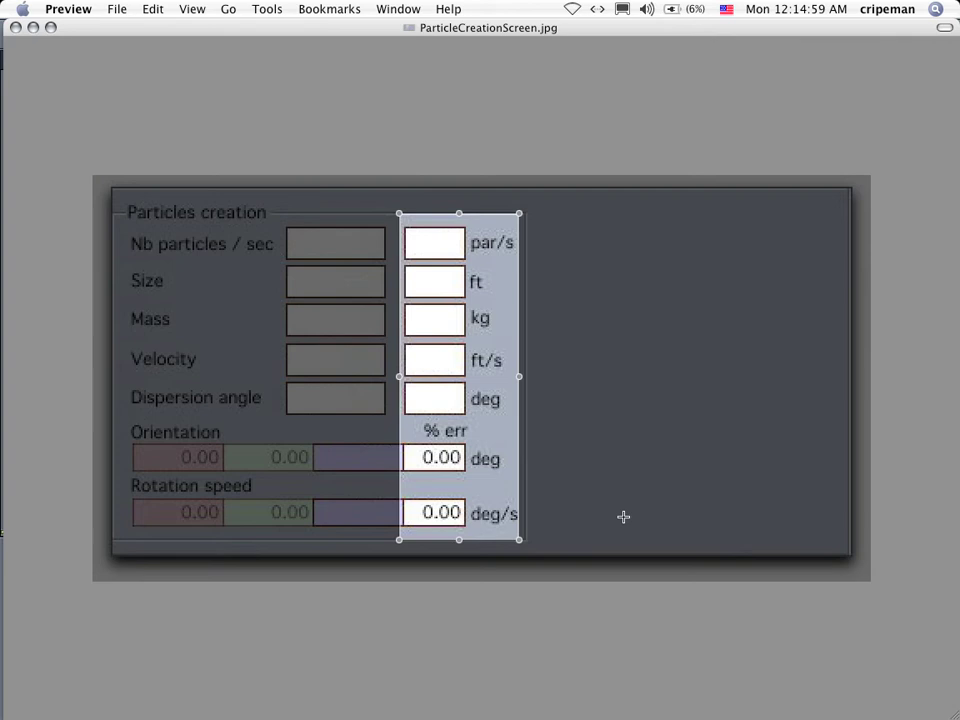
- Switch from Preview to QuickTime Player with 5Emitters.mov open
key(super+Tab)
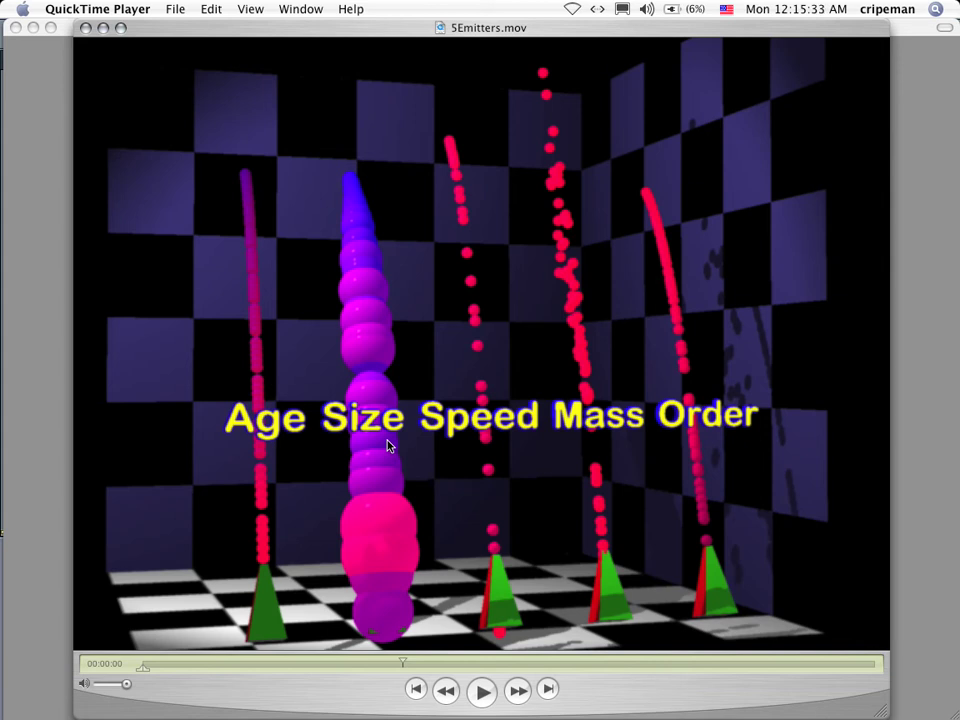
- Show the five-emitter 5Emitters.mov render full screen in QuickTime Player
key(super+f)
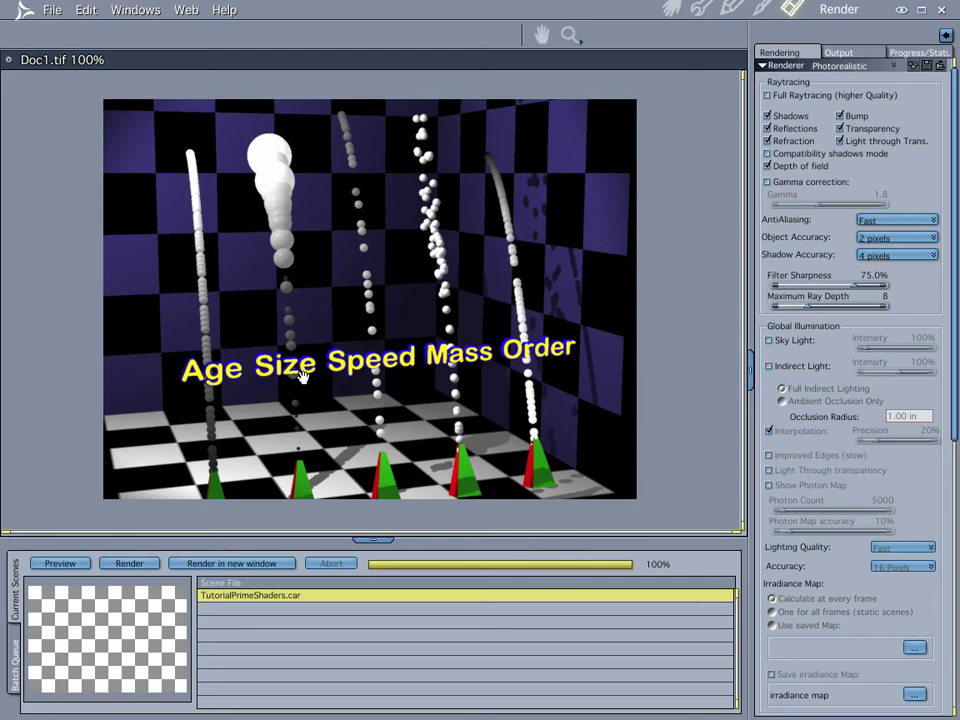
- Zoom Doc1.tif to 200% and hide the render queue and Render settings panels
click(569, 35)
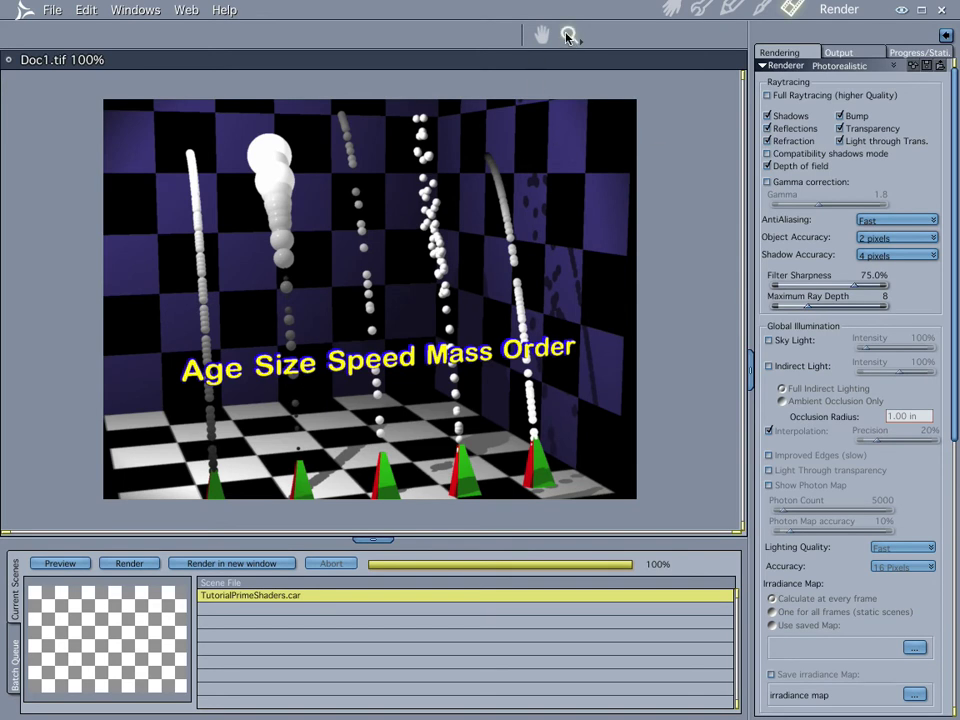
click(367, 347)
click(367, 347)
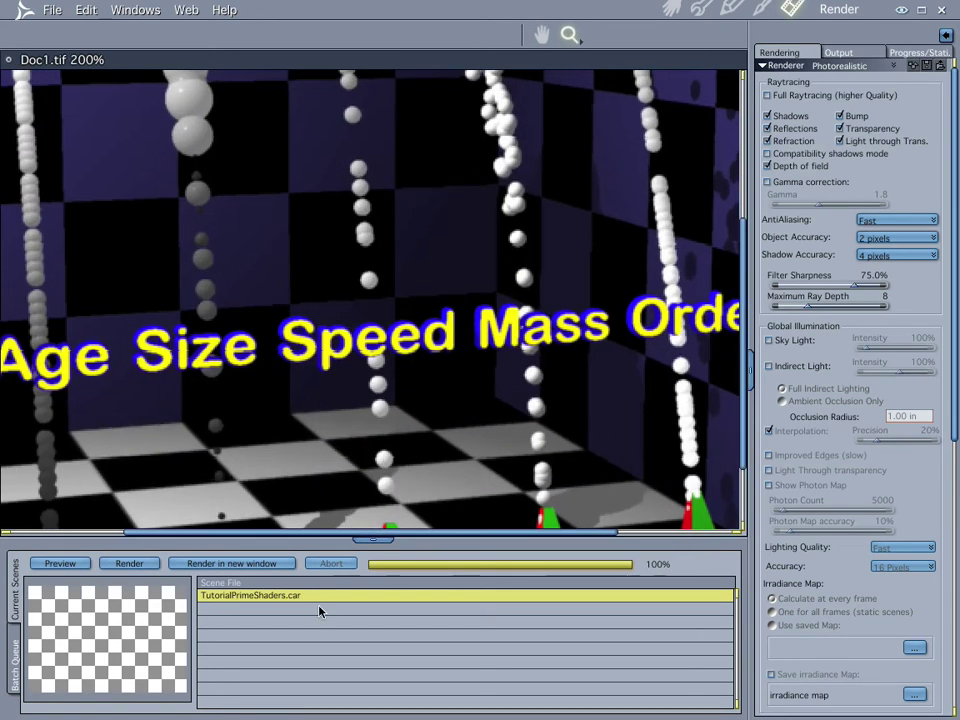
click(374, 540)
click(750, 375)
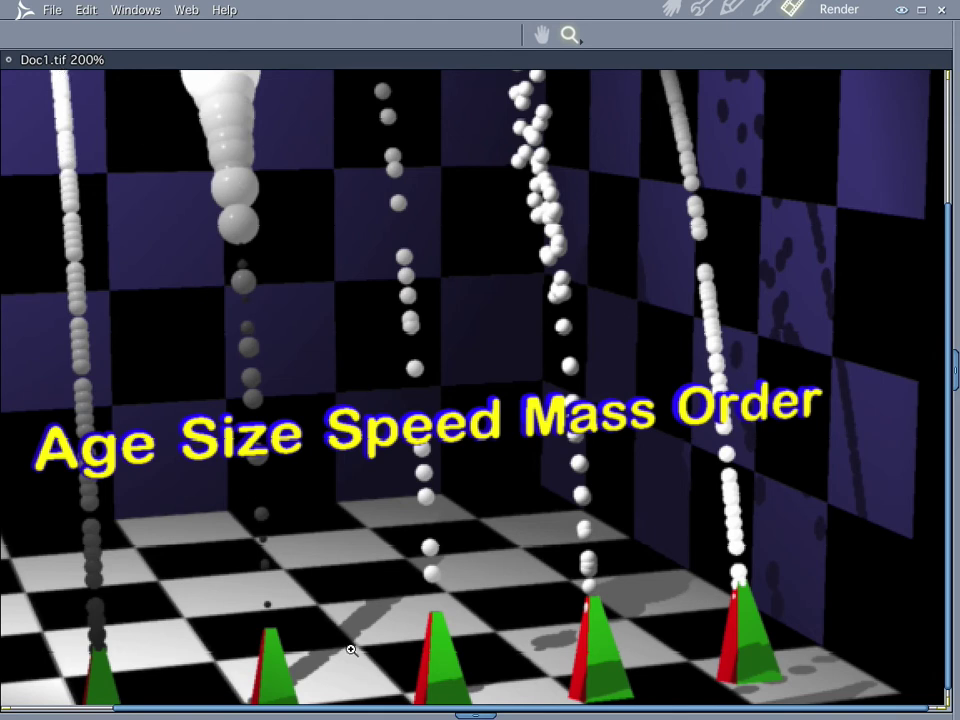
- Return to the Assemble room and scrub the timeline until the particle streams appear
click(955, 365)
click(669, 9)
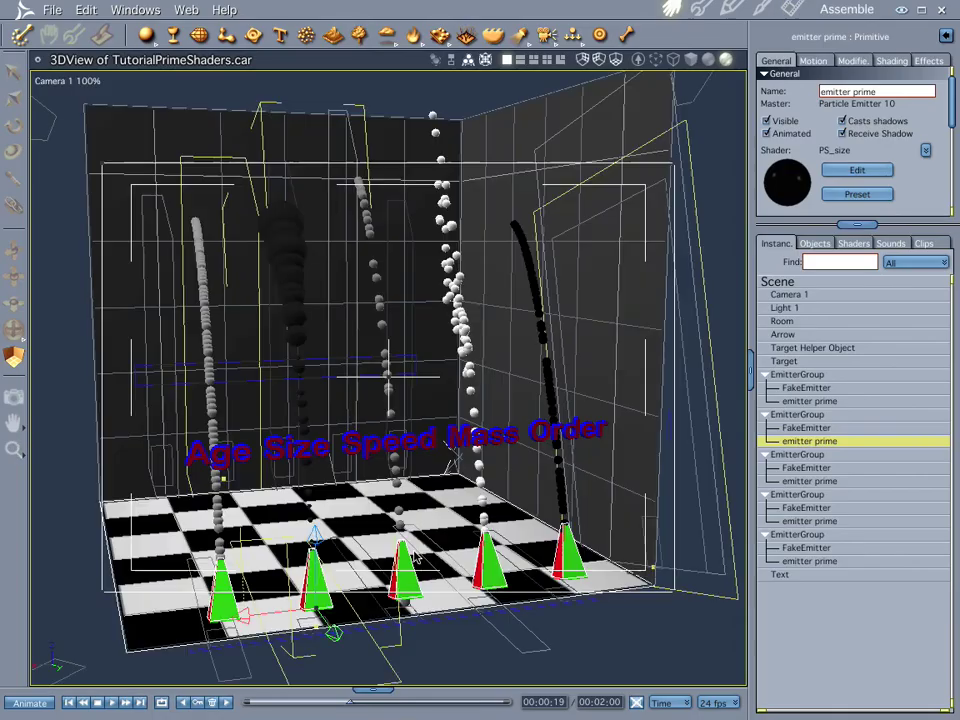
drag(350, 703, 243, 708)
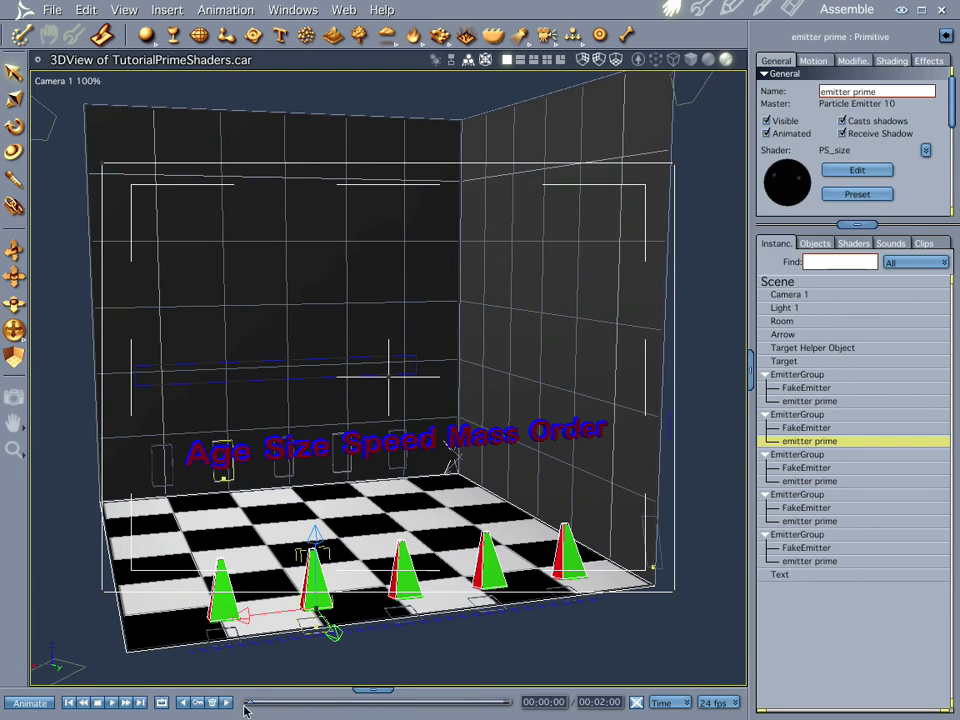
drag(248, 706, 332, 706)
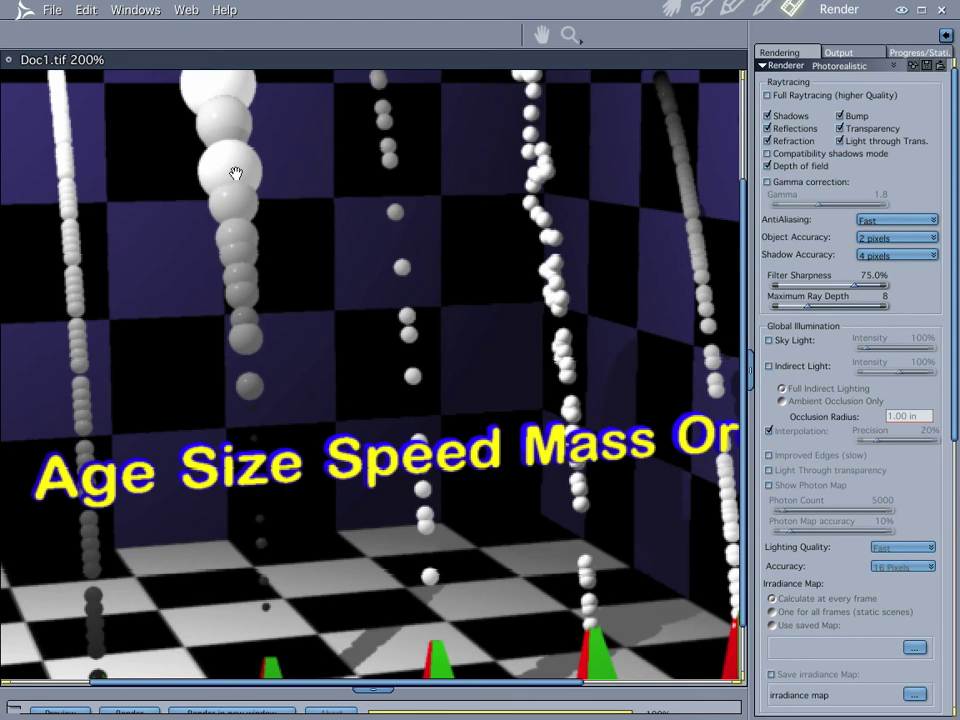
- Back in Carrara's scene, open the second emitter prime's Particle Emitter 10 editor
key(super+Tab)
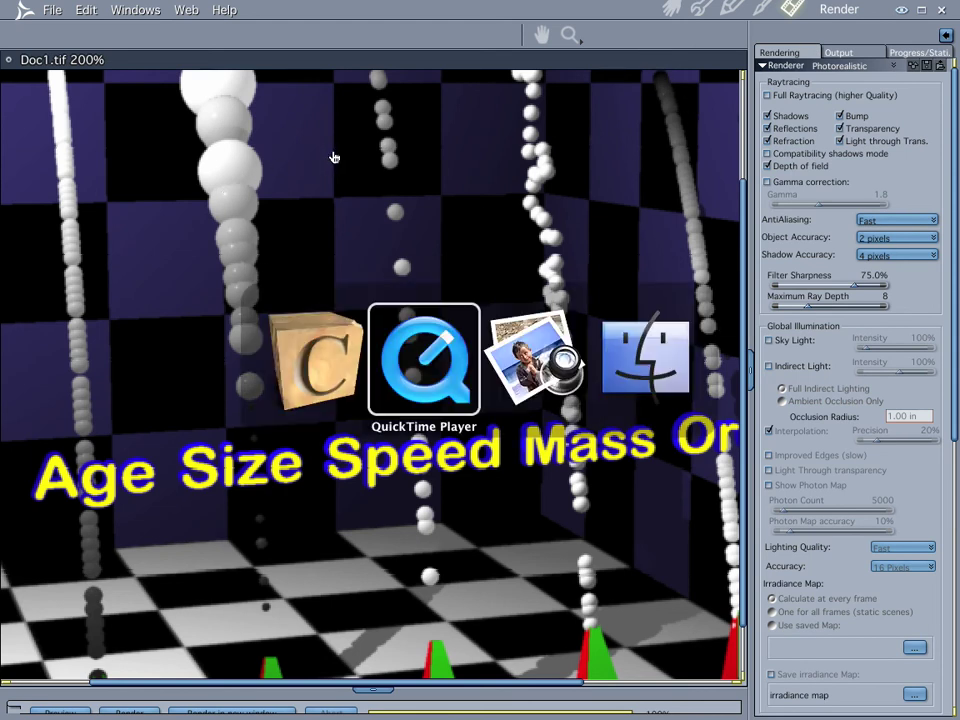
key(super+Tab)
key(super+shift+Tab)
key(super+shift+Tab)
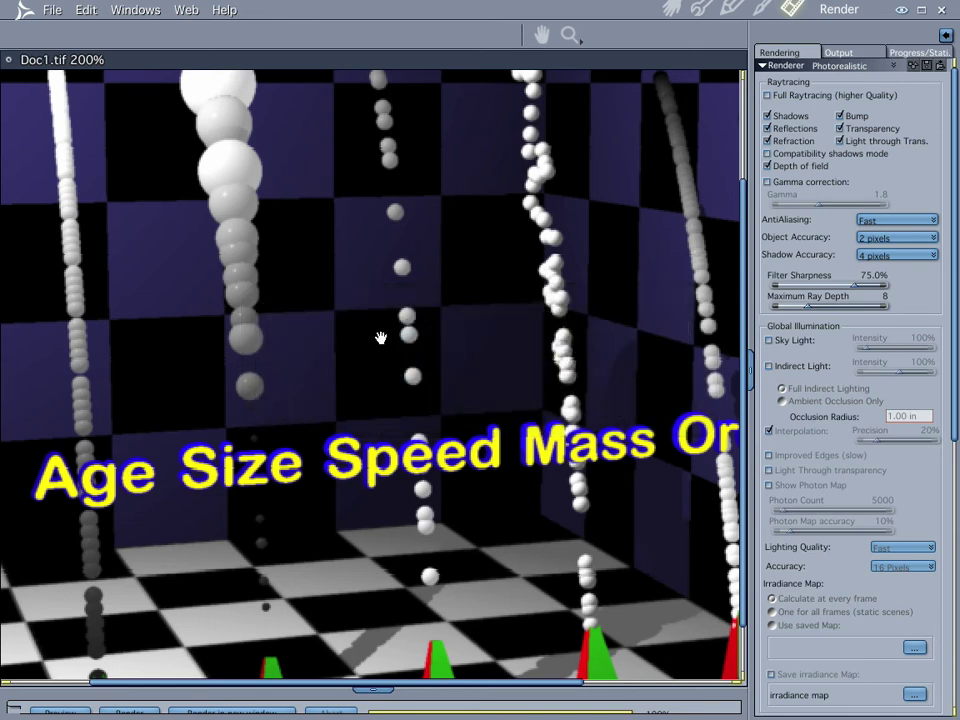
click(672, 9)
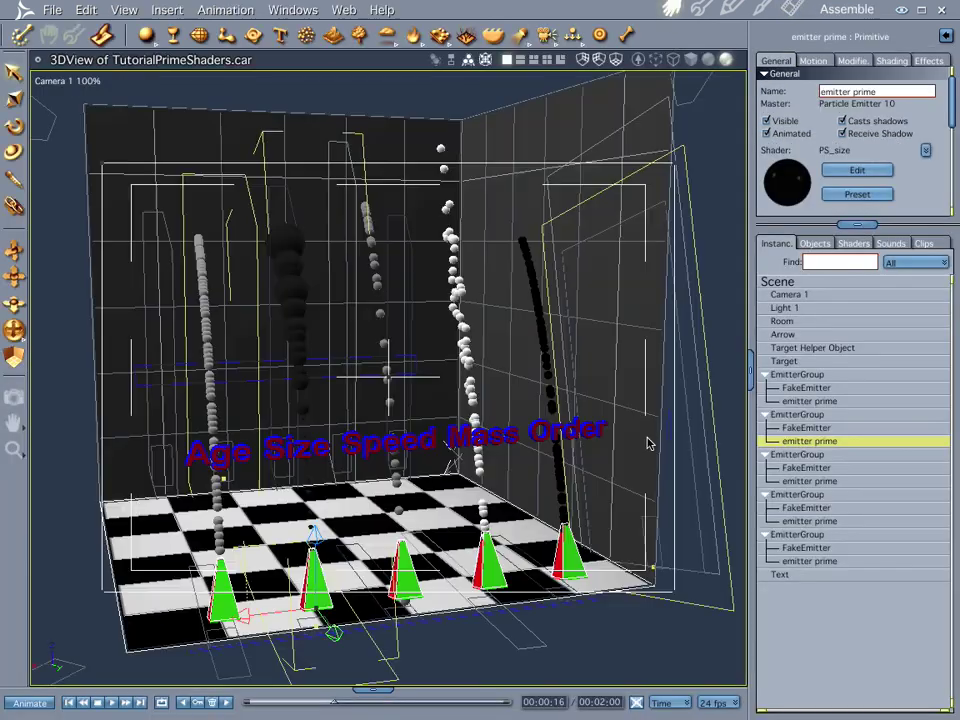
double_click(815, 442)
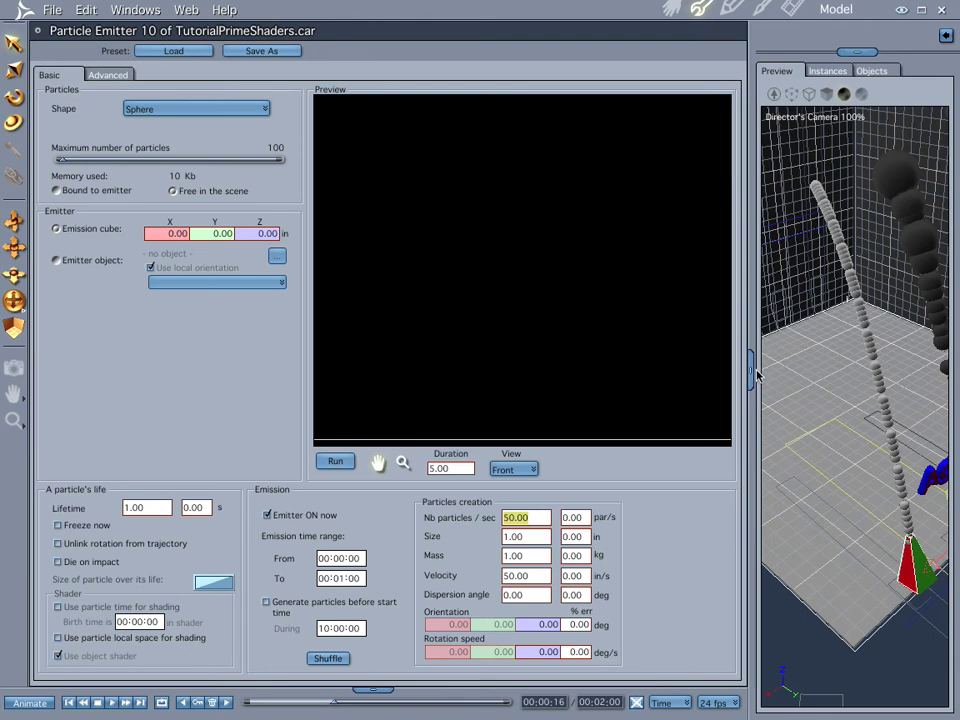
- Widen the 3D preview and keyframe Size % err at 1, then 0, at different times
drag(750, 368, 612, 368)
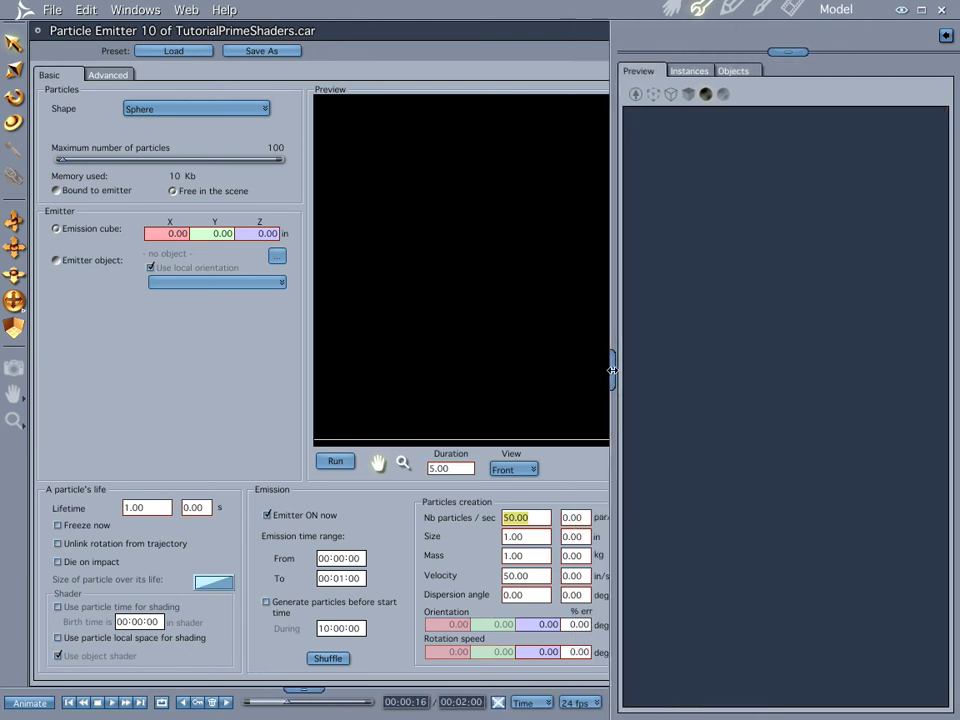
click(575, 537)
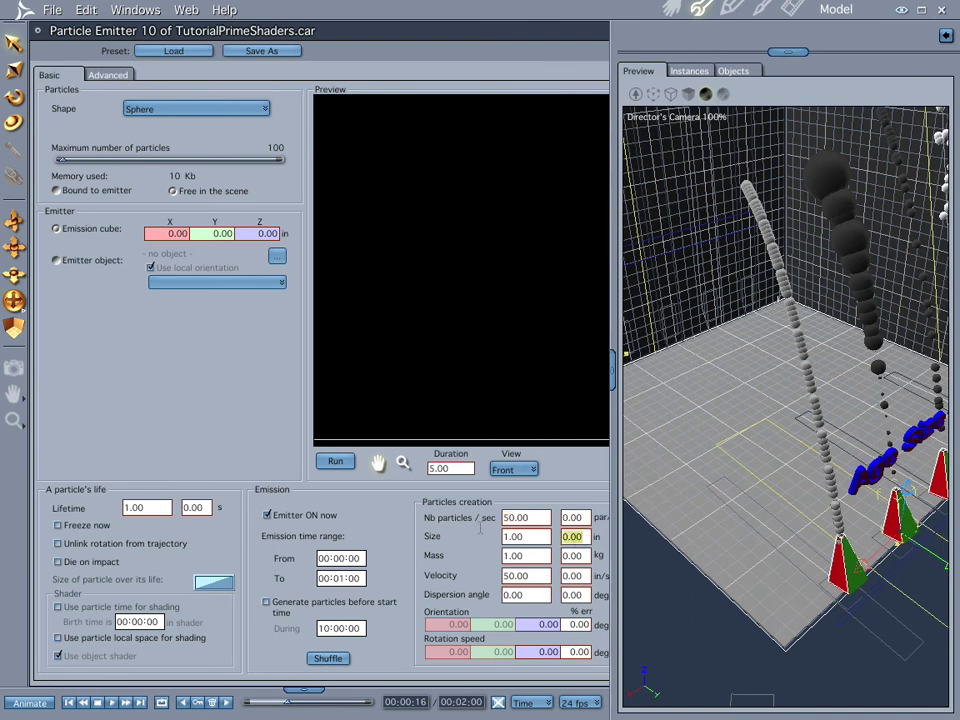
text(1)
key(Return)
drag(297, 714, 323, 706)
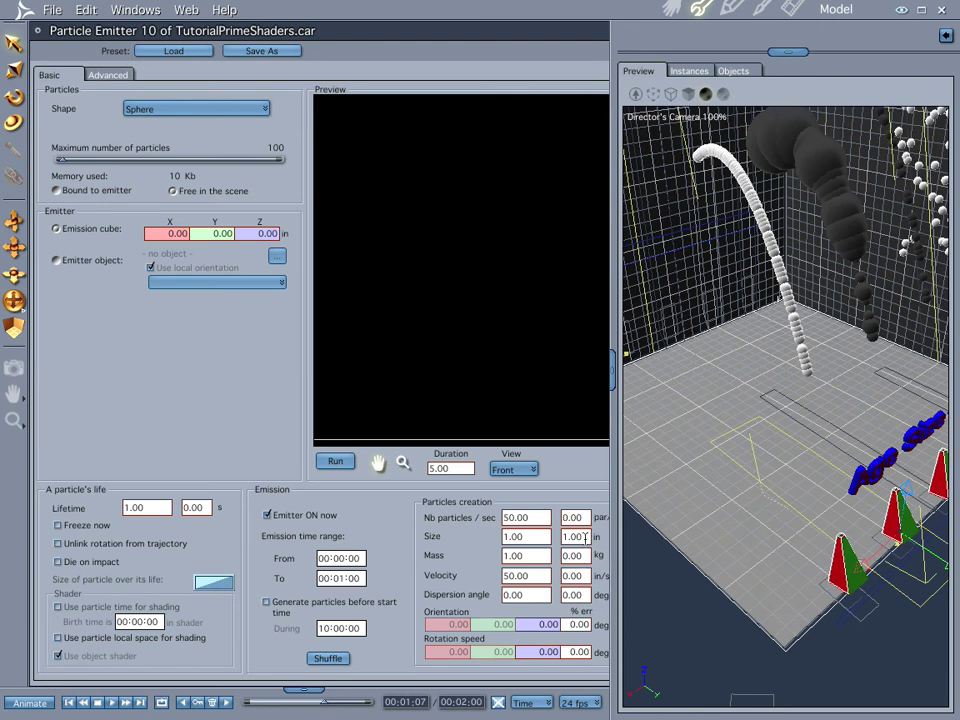
drag(568, 538, 496, 535)
text(0)
key(Return)
mouse_move(313, 707)
mouse_down()
mouse_move(256, 707)
mouse_move(321, 712)
mouse_up()
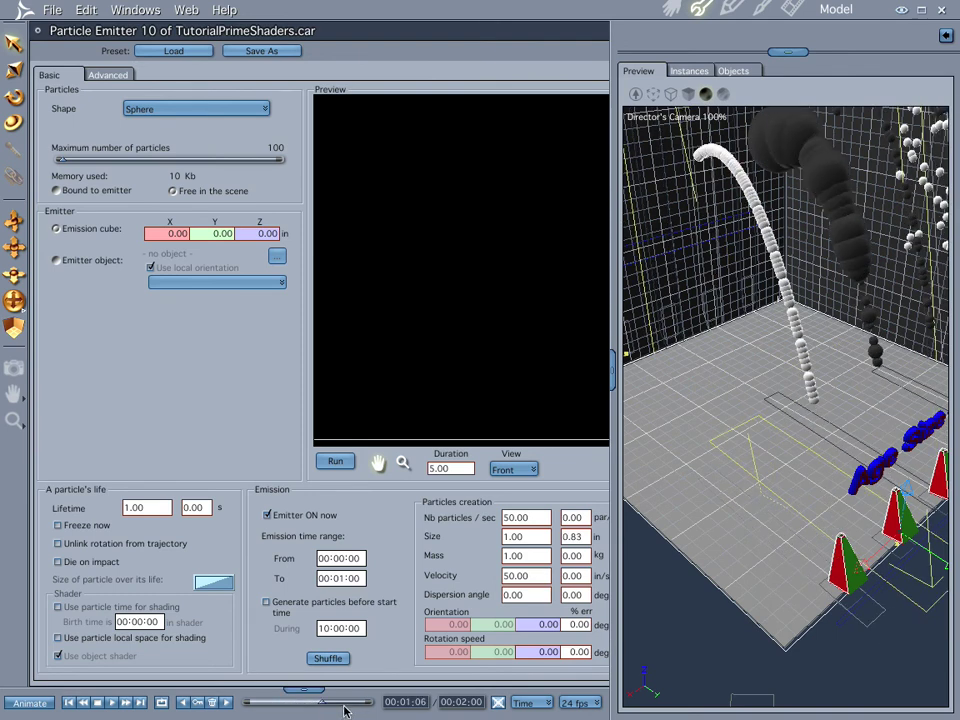
- Set Size % err to 13 and Size to 5, then check particles at 00:00:13
click(586, 537)
text(13)
key(Return)
click(533, 537)
text(5)
key(Return)
drag(314, 704, 250, 708)
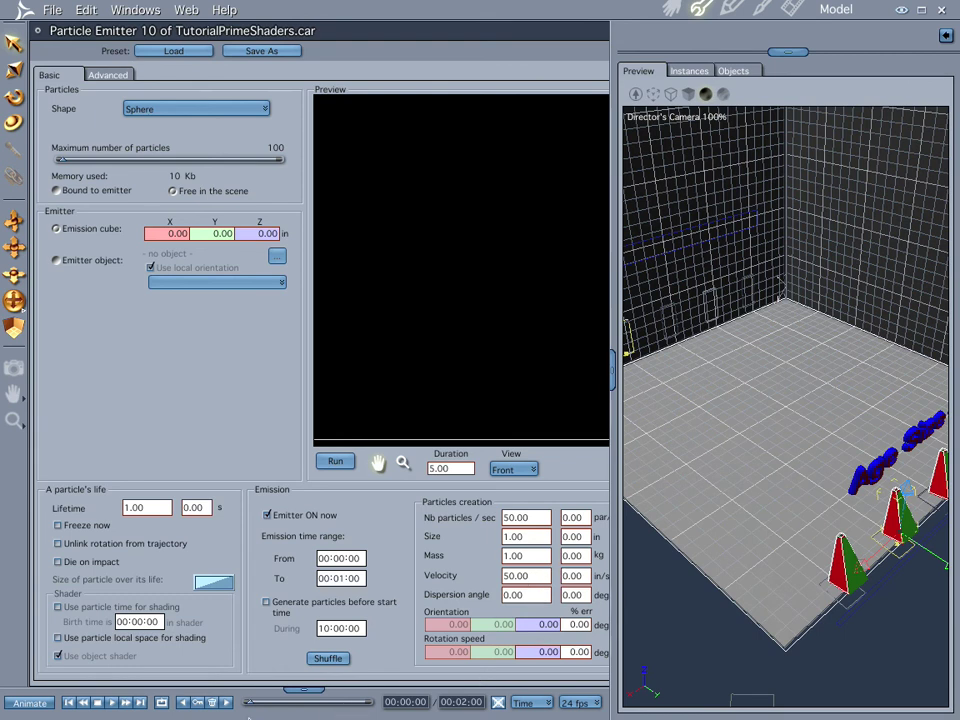
- Delete the test keyframes on Particle Emitter 10 and PS_age 1, then move to 00:00:17
click(303, 690)
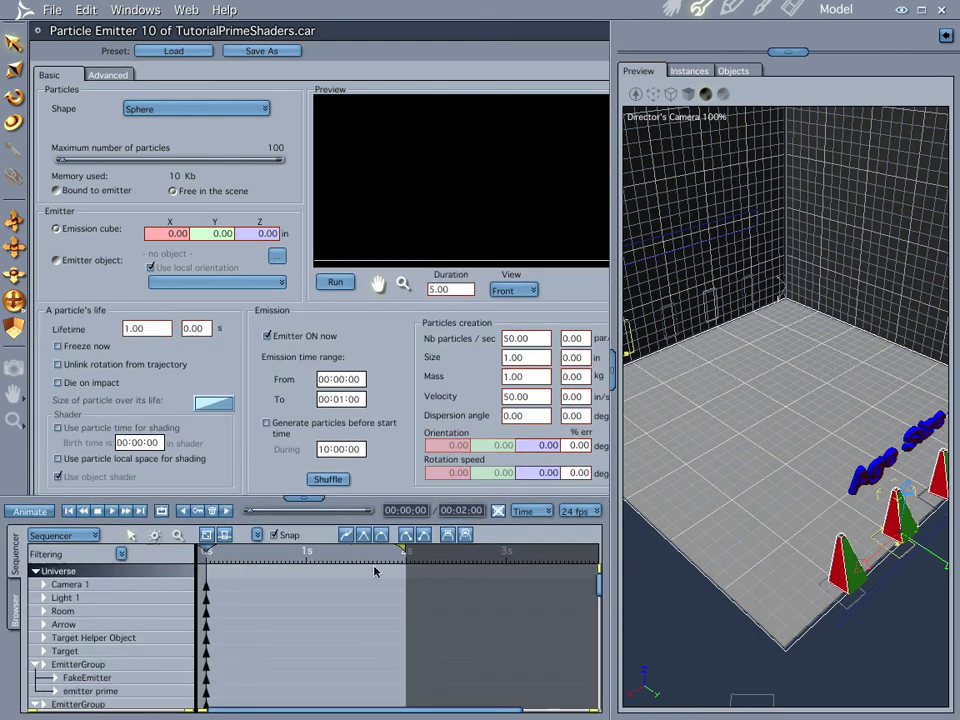
drag(303, 498, 303, 125)
drag(404, 484, 263, 657)
key(Delete)
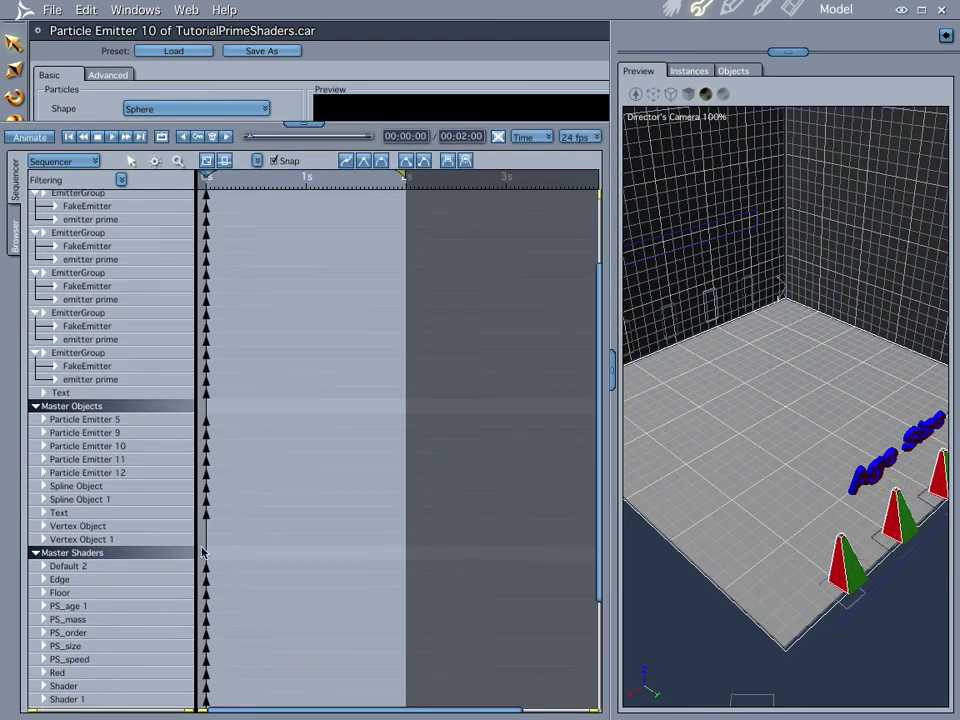
click(303, 122)
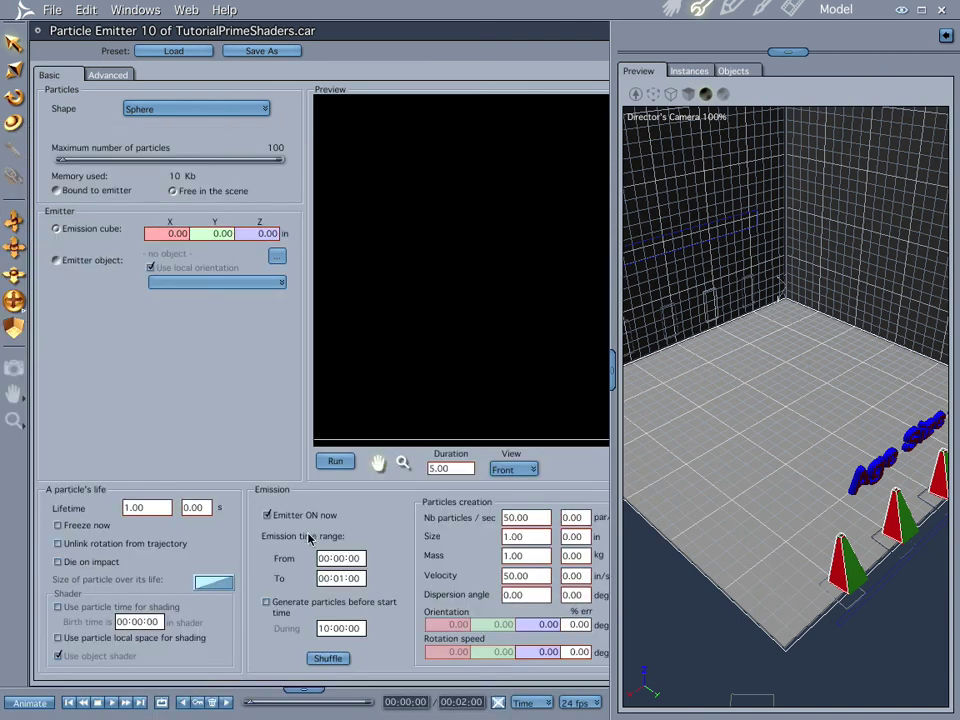
drag(276, 704, 288, 703)
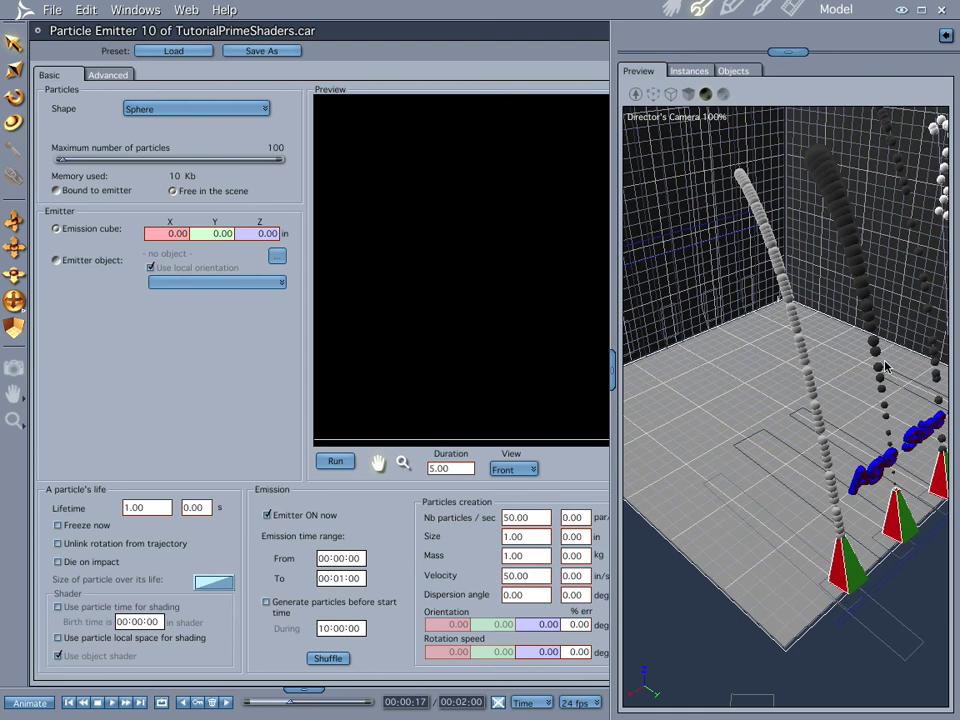
click(671, 7)
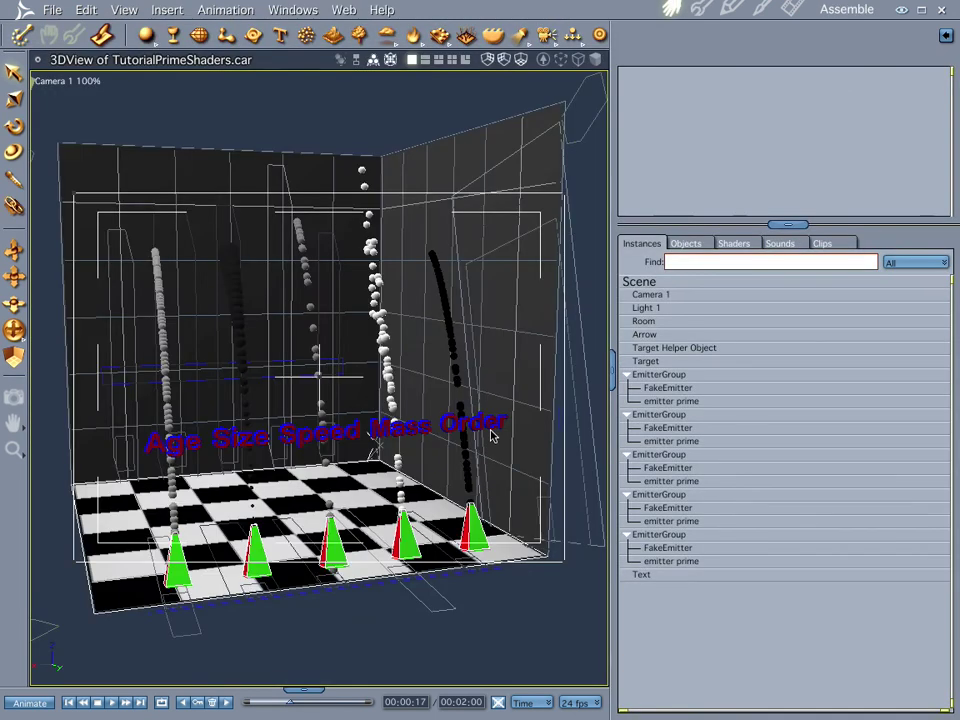
key(ctrl+r)
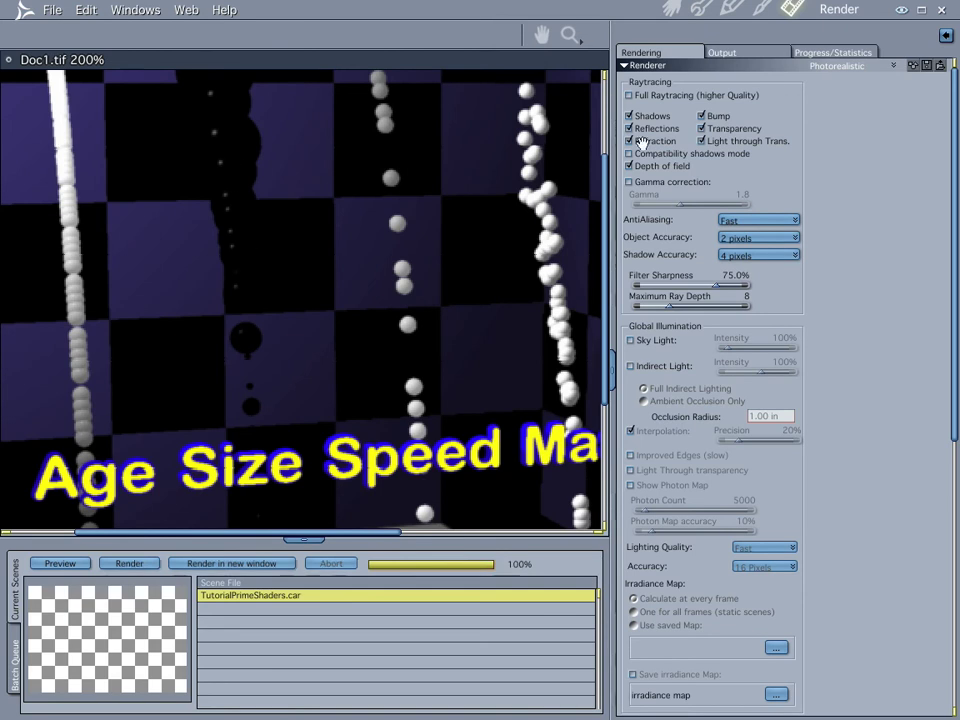
click(671, 7)
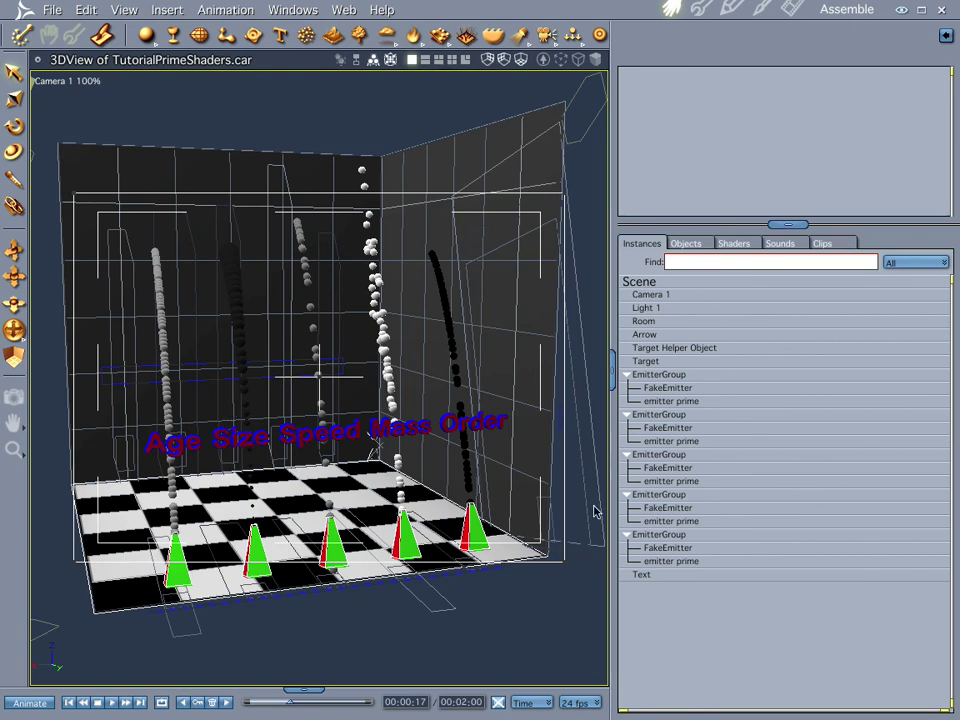
- Select the second emitter prime and open its Particle Emitter editor
click(665, 401)
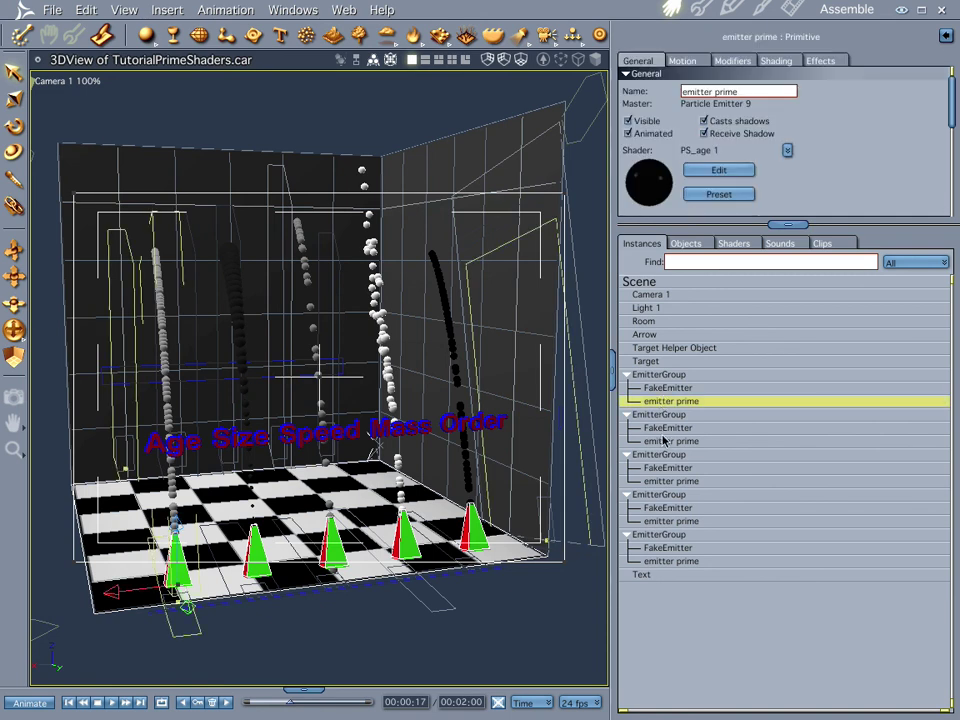
click(663, 442)
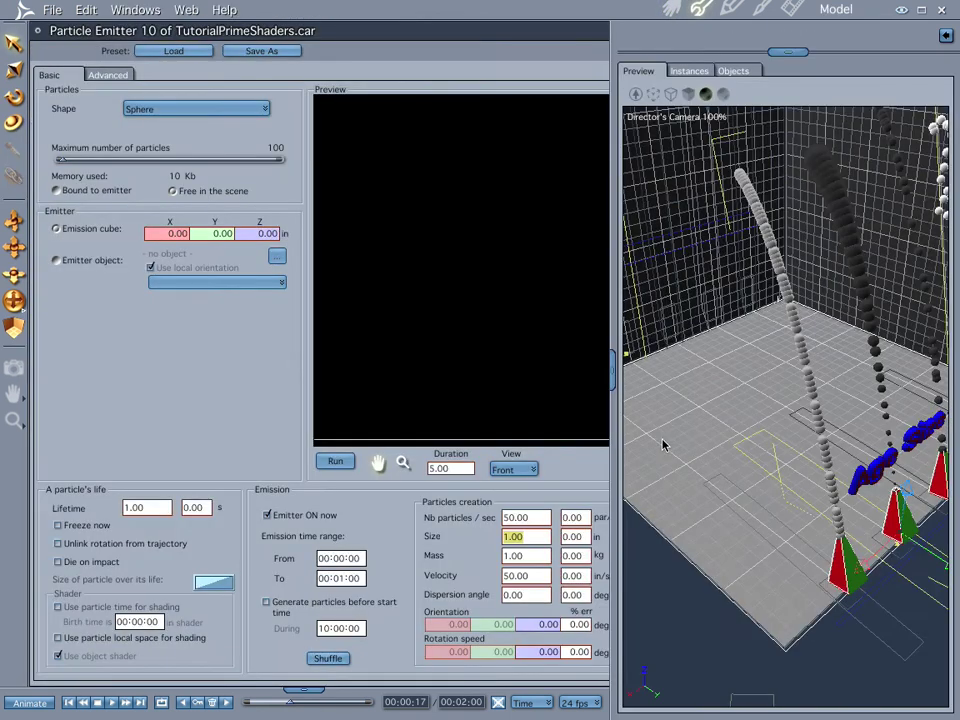
double_click(663, 442)
- Reshape the size-over-life curve to start at full size and fall to zero, then confirm
click(207, 582)
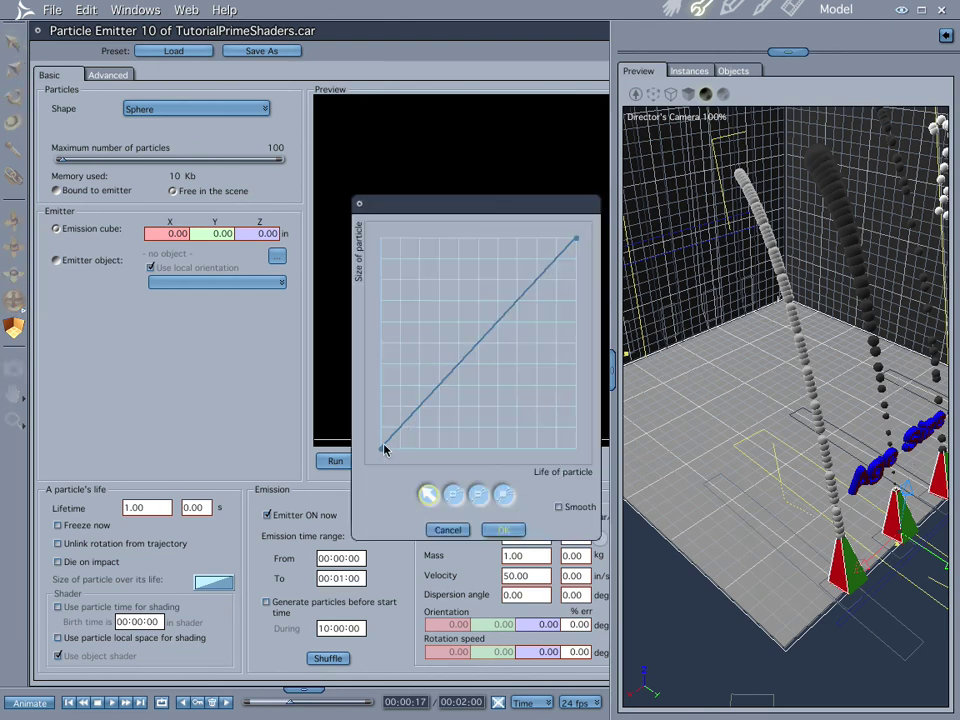
drag(381, 450, 366, 378)
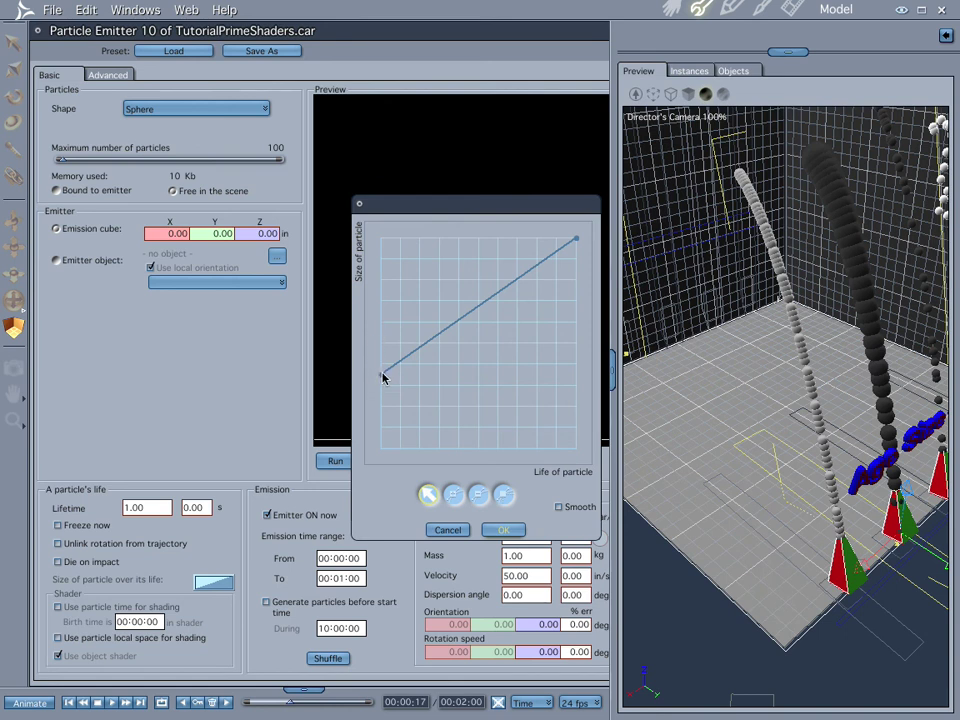
drag(381, 376, 356, 295)
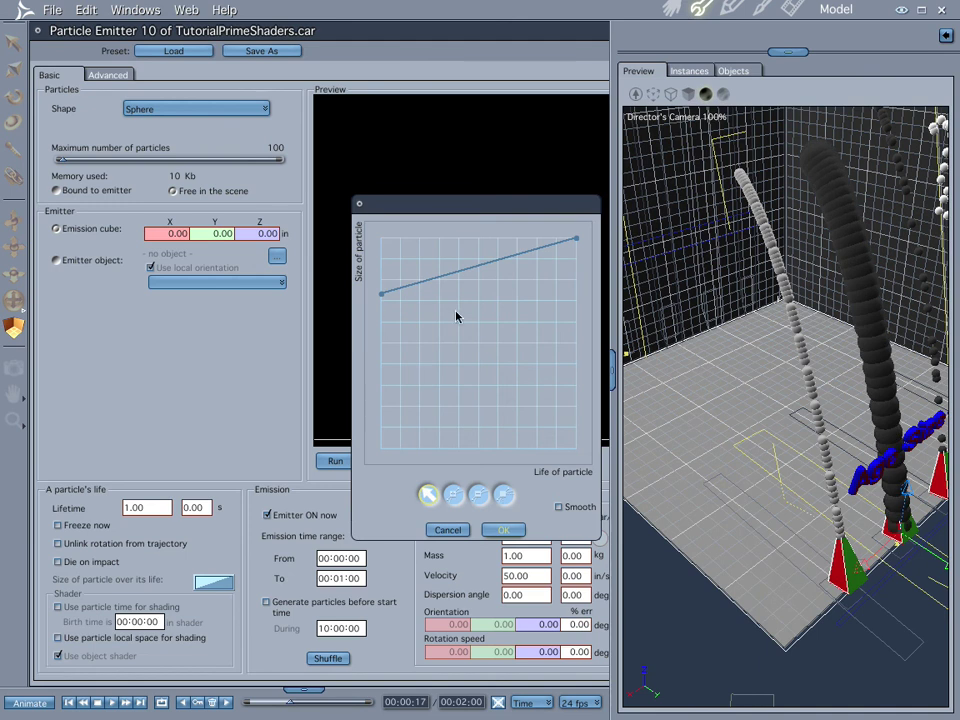
drag(576, 241, 576, 433)
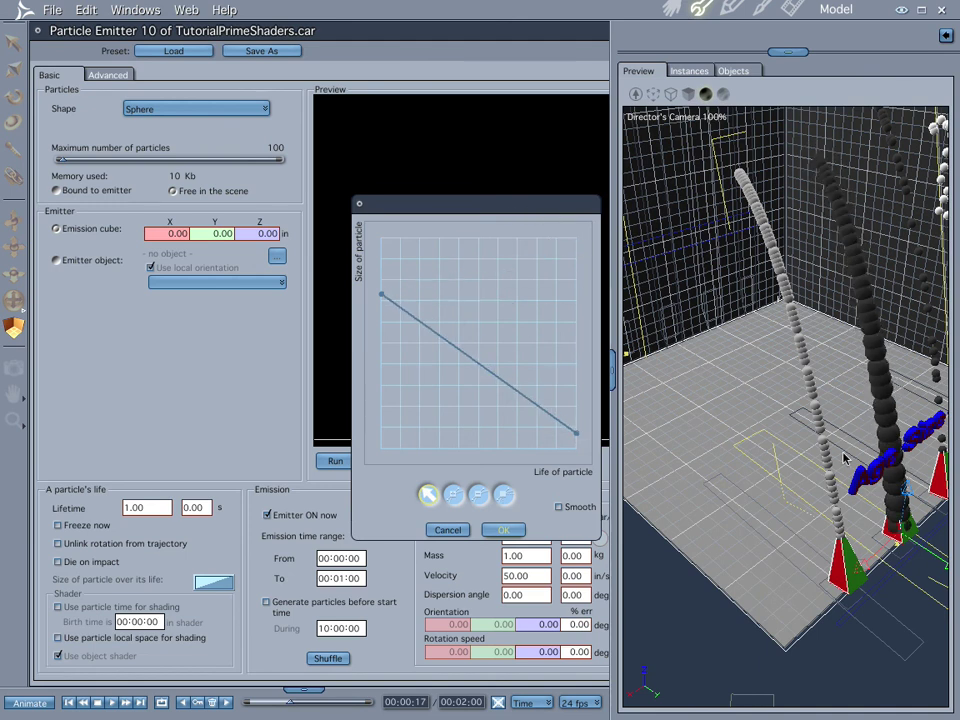
drag(380, 296, 366, 204)
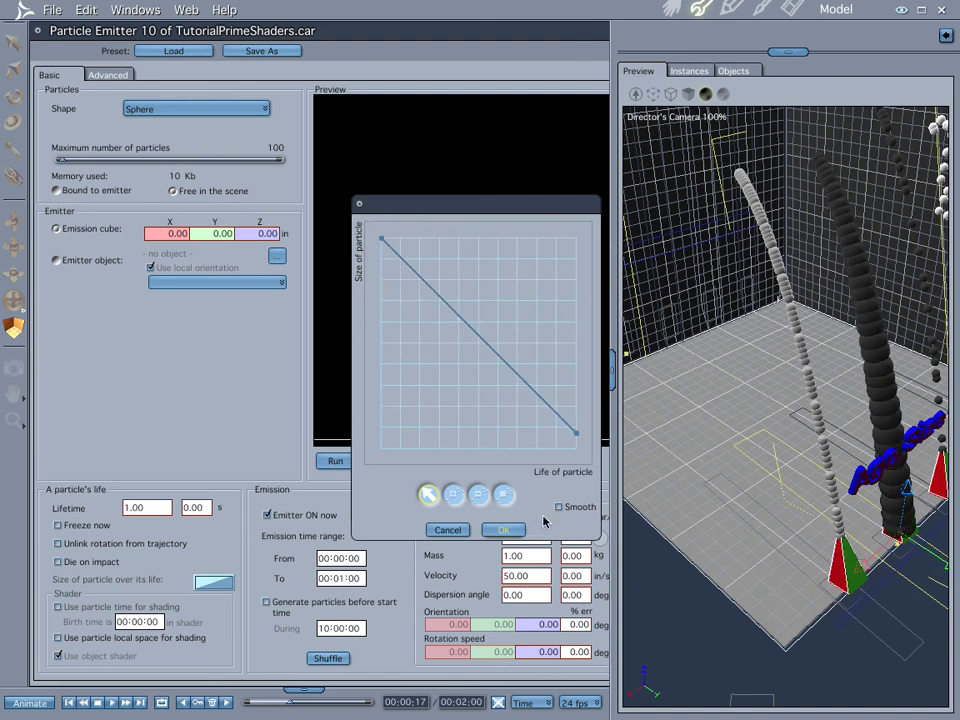
click(506, 530)
- Back in Assemble at 00:00:17, render the scene with Ctrl+R and zoom out the render
click(676, 9)
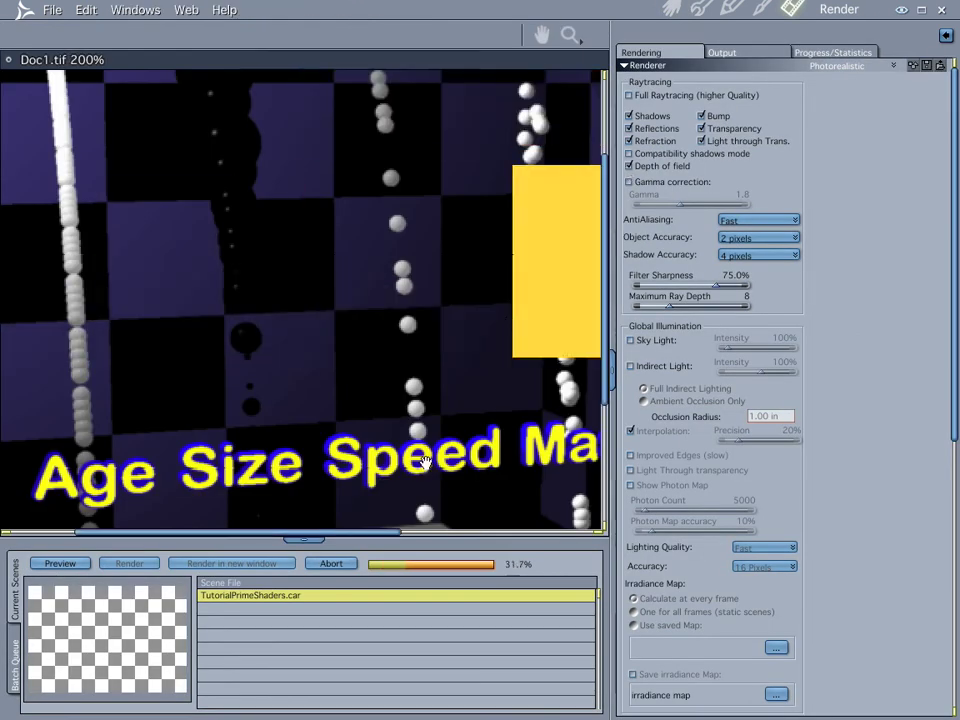
click(671, 8)
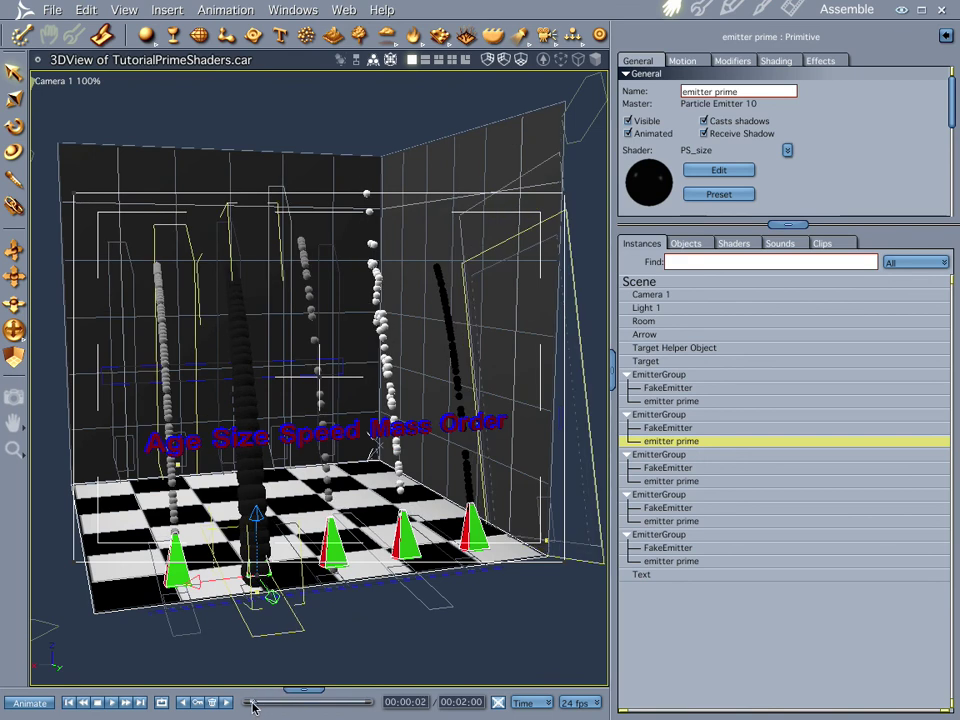
click(186, 703)
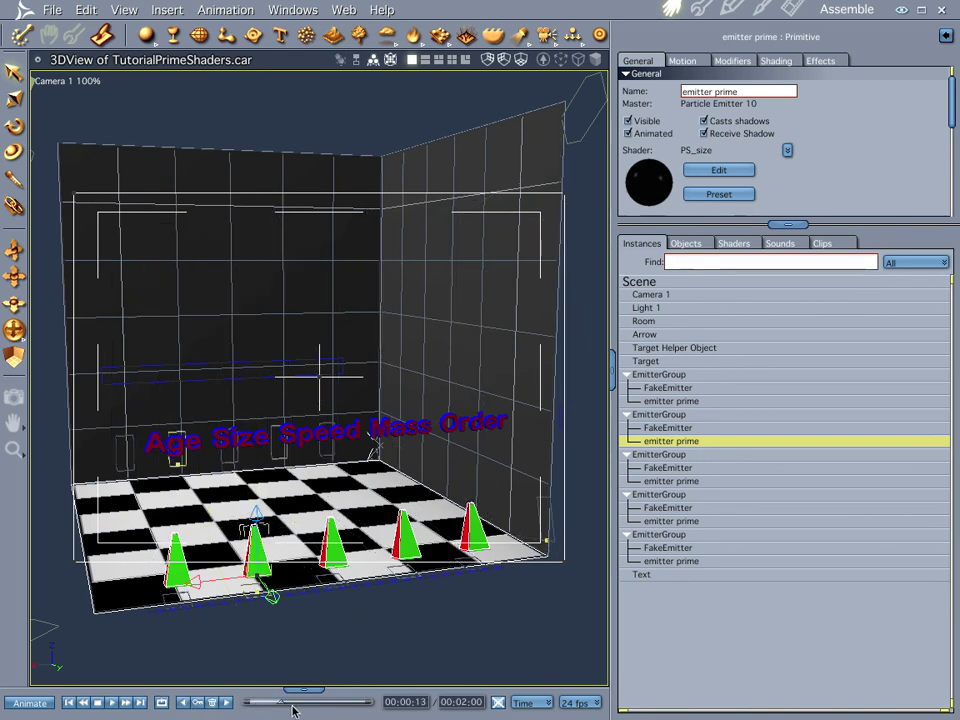
click(294, 704)
key(ctrl+r)
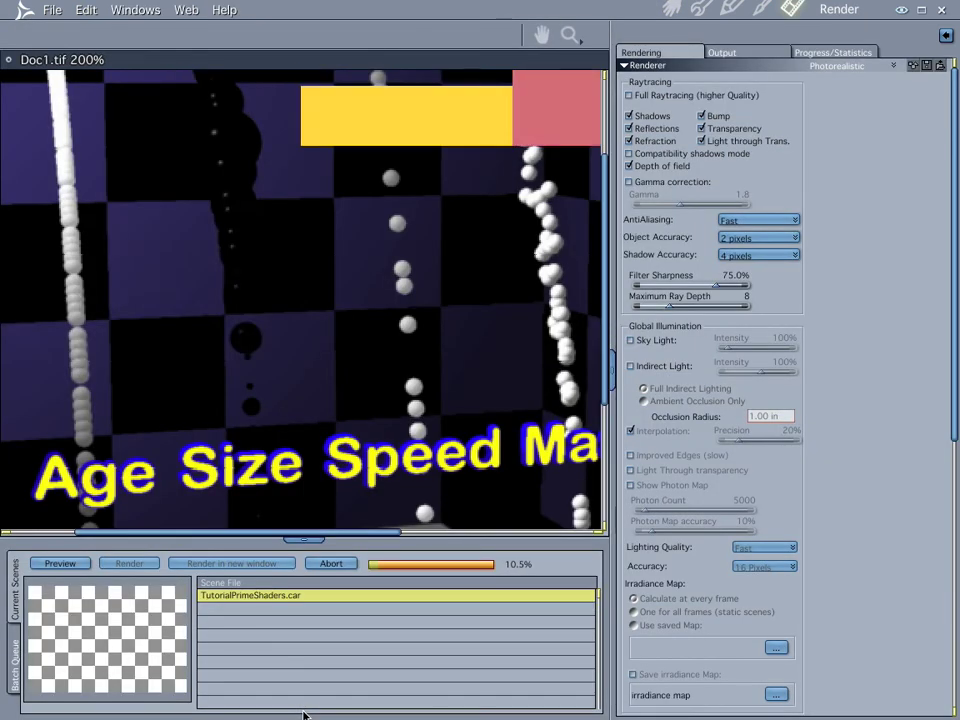
click(570, 36)
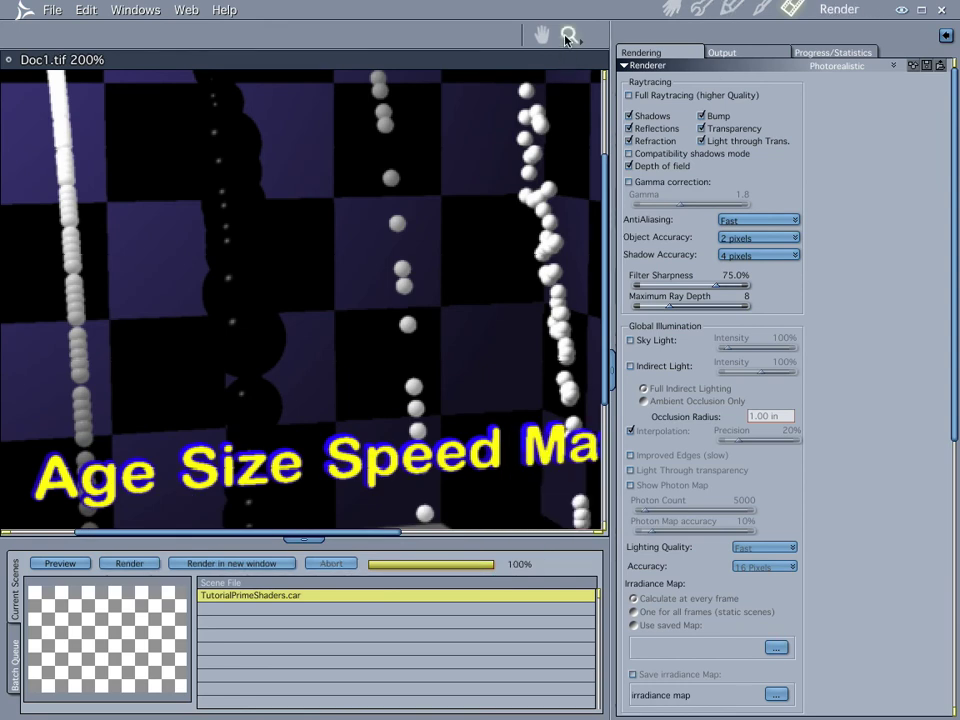
alt+click(304, 343)
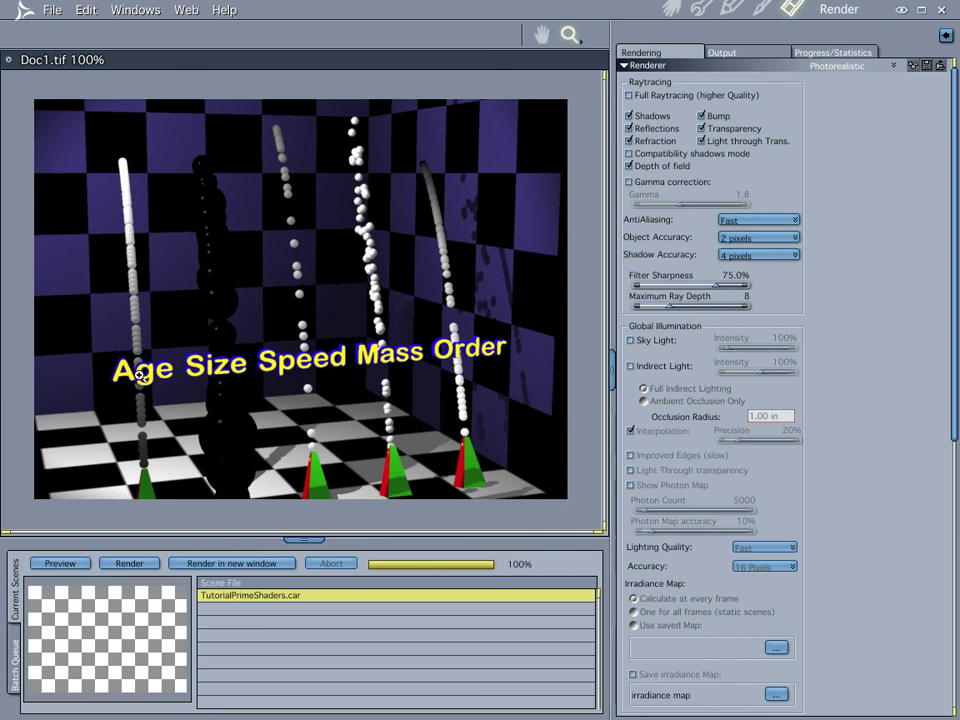
- Return to the Assemble room, then play 5Emitters.mov in QuickTime Player
click(668, 10)
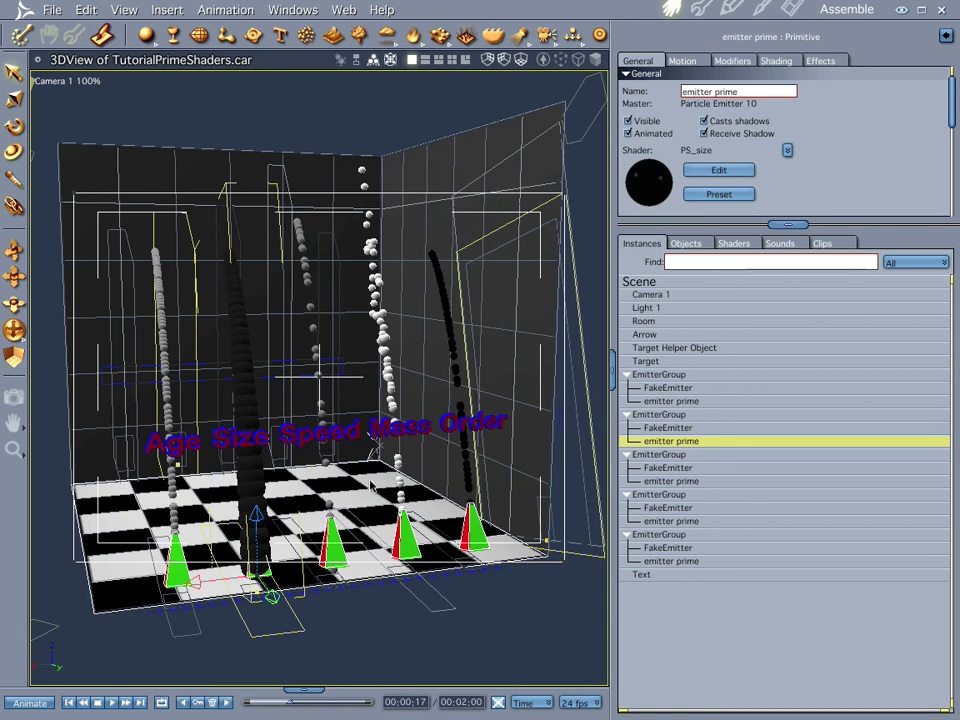
key(super+Tab)
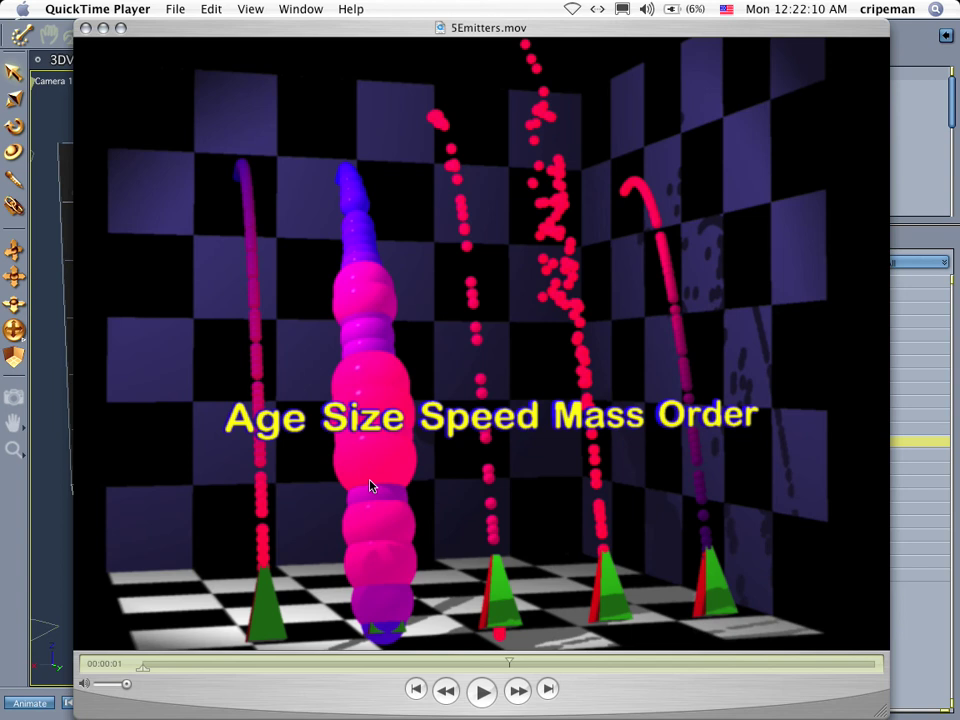
key(space)
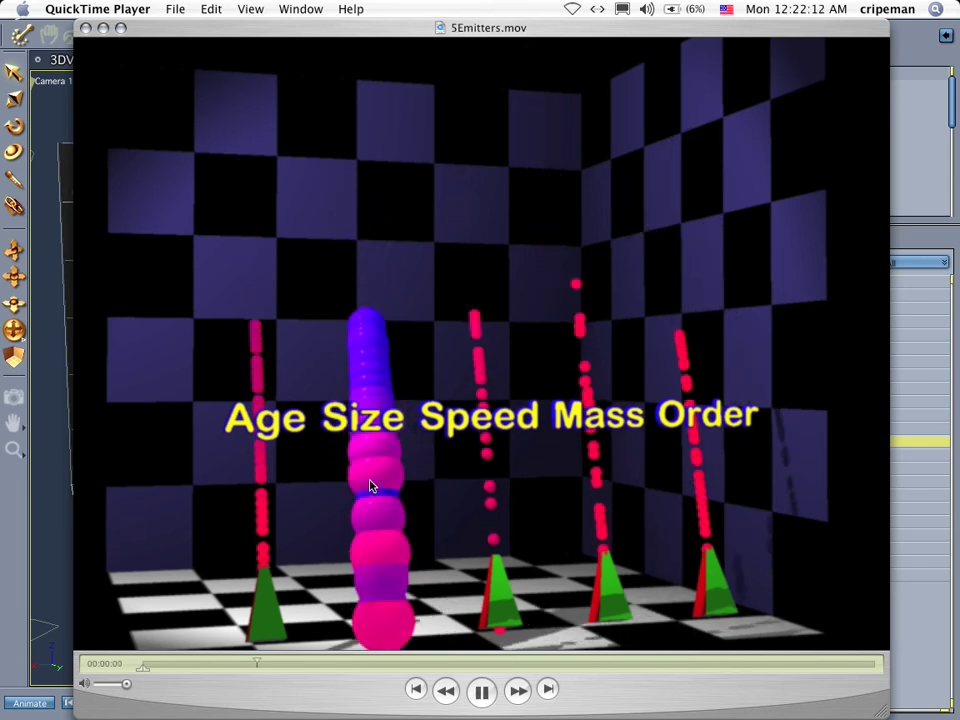